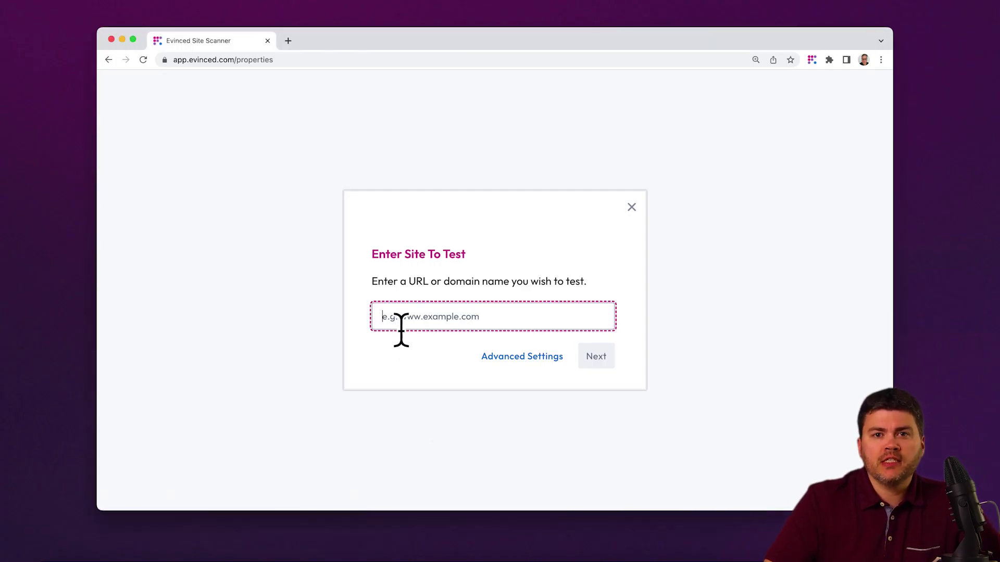
{"action": "type", "text": "http"}
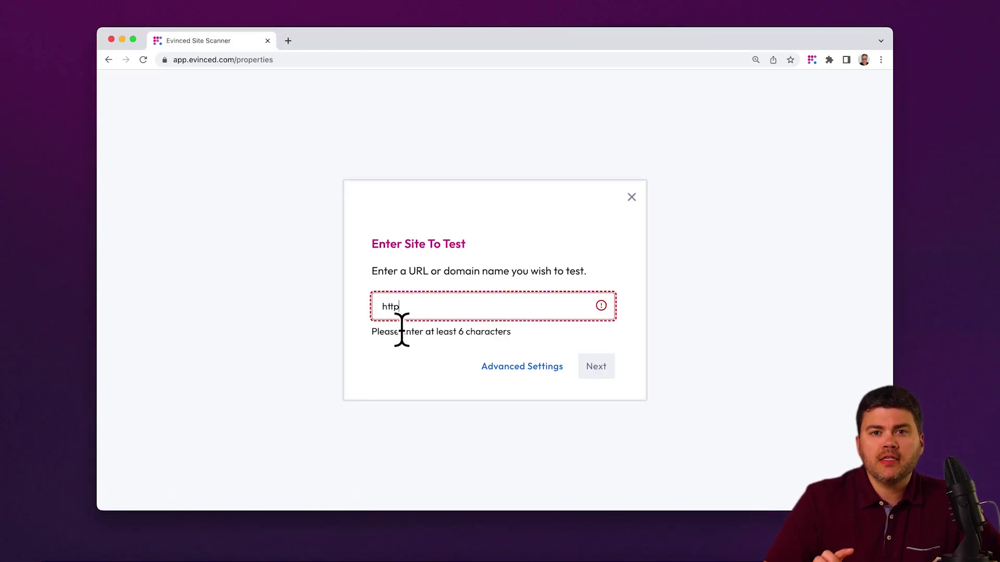
{"action": "type", "text": "s"}
{"action": "type", "text": "://www."}
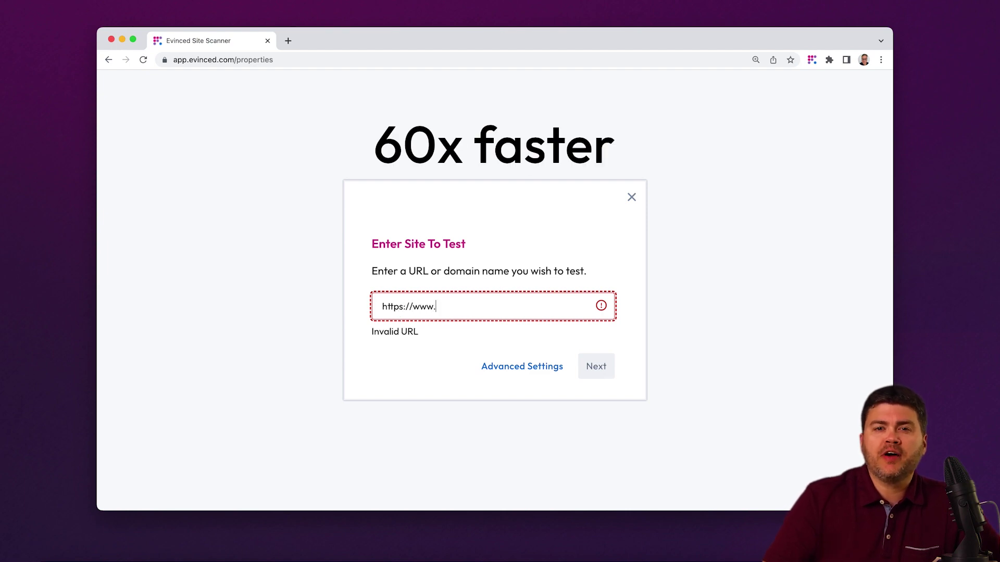
{"action": "type", "text": "pbs.org"}
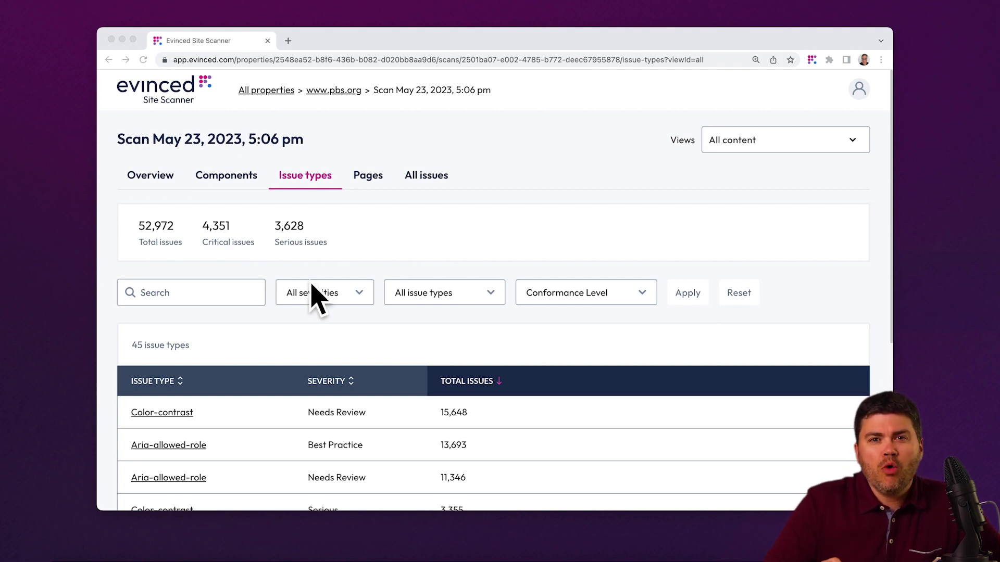
Filter issues to Interactable Role and Keyboard Accessible, then go to the scan overview
{"action": "left_click", "coordinate": [516, 292]}
{"action": "scroll", "coordinate": [438, 391], "scroll_direction": "down", "scroll_amount": 3}
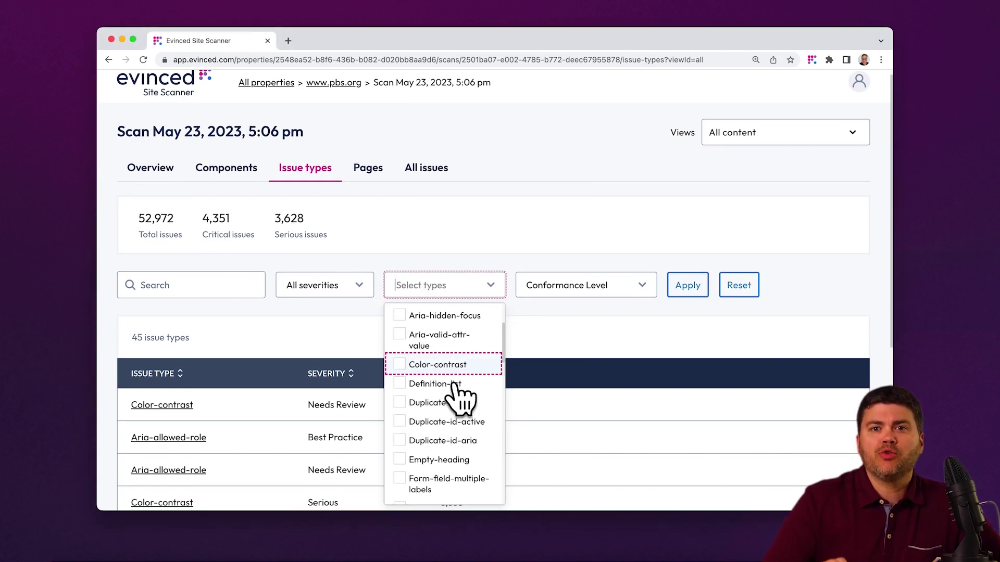
{"action": "scroll", "coordinate": [454, 391], "scroll_direction": "down", "scroll_amount": 3}
{"action": "scroll", "coordinate": [453, 399], "scroll_direction": "down", "scroll_amount": 3}
{"action": "scroll", "coordinate": [437, 422], "scroll_direction": "down", "scroll_amount": 2}
{"action": "left_click", "coordinate": [426, 409]}
{"action": "left_click", "coordinate": [428, 427]}
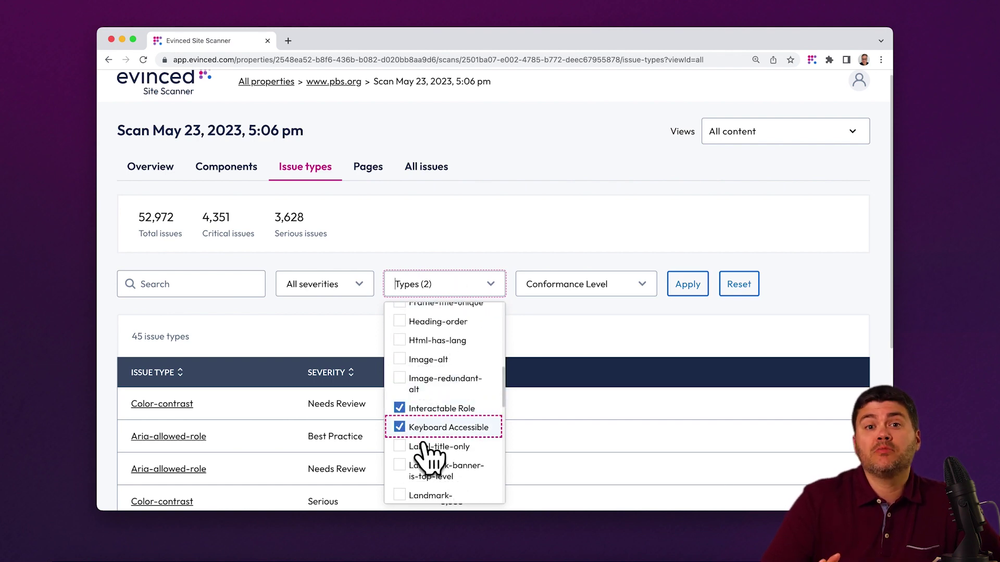
{"action": "left_click", "coordinate": [687, 284]}
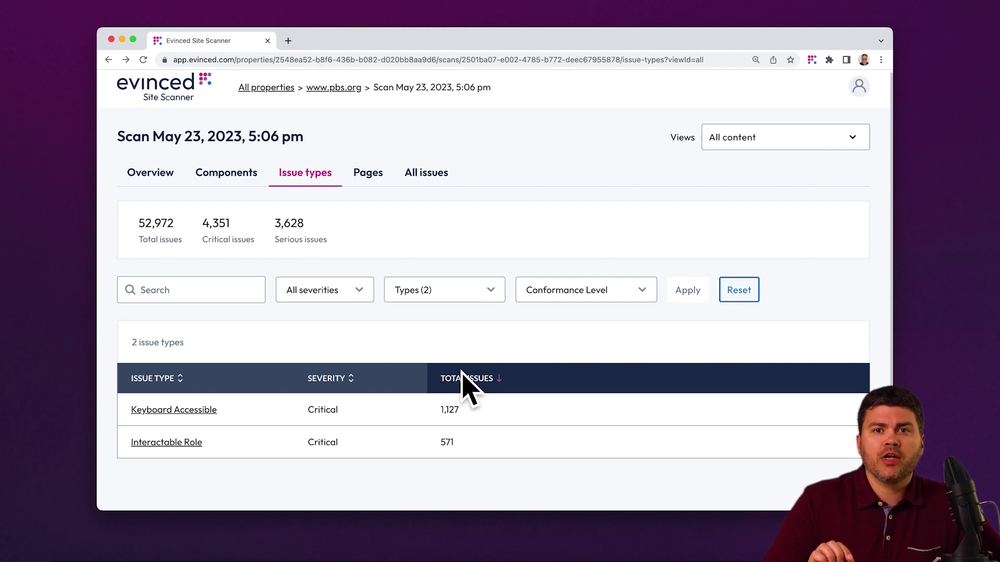
{"action": "left_click", "coordinate": [182, 198]}
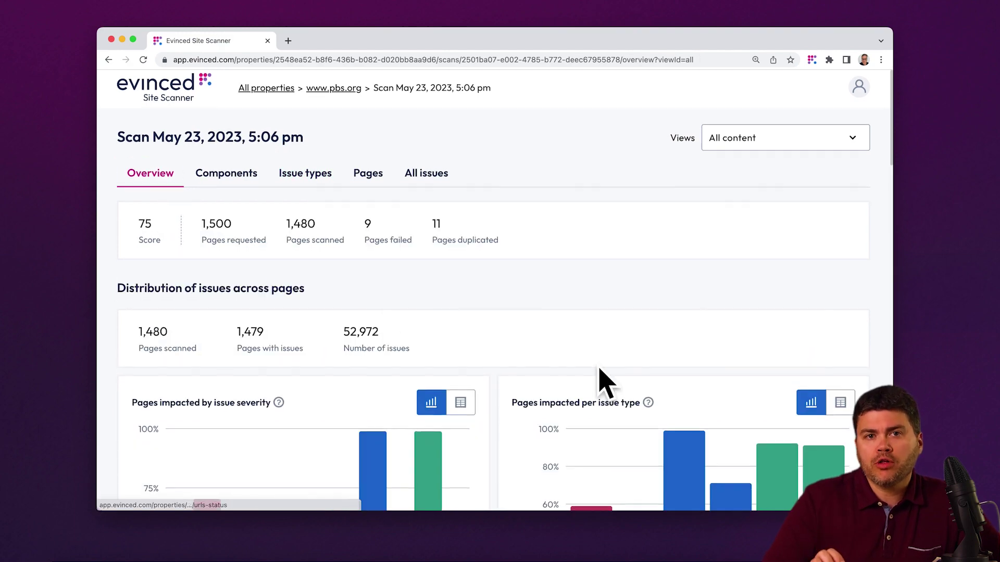
{"action": "scroll", "coordinate": [597, 379], "scroll_direction": "down", "scroll_amount": 10}
{"action": "scroll", "coordinate": [597, 379], "scroll_direction": "up", "scroll_amount": 2}
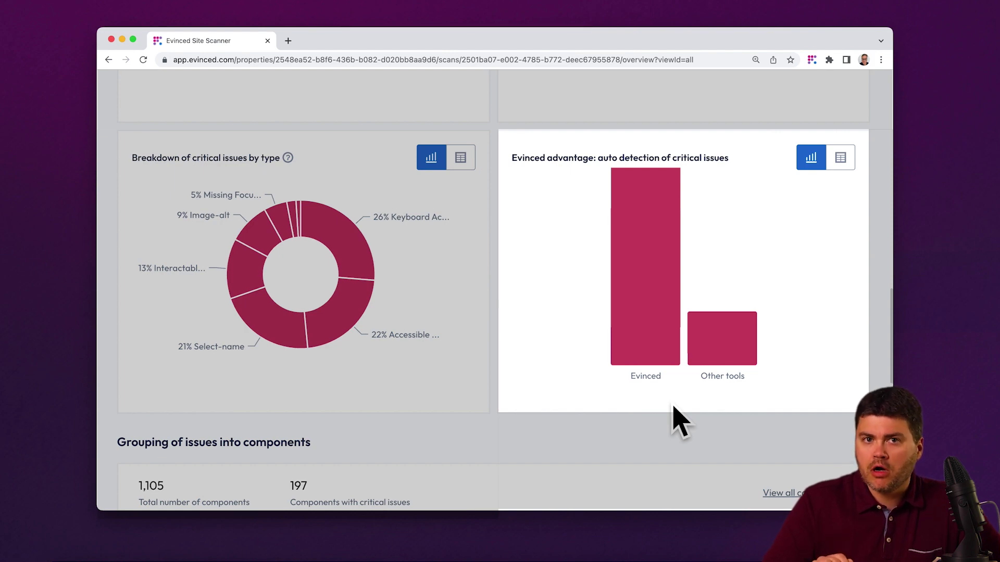
{"action": "scroll", "coordinate": [676, 418], "scroll_direction": "down", "scroll_amount": 5}
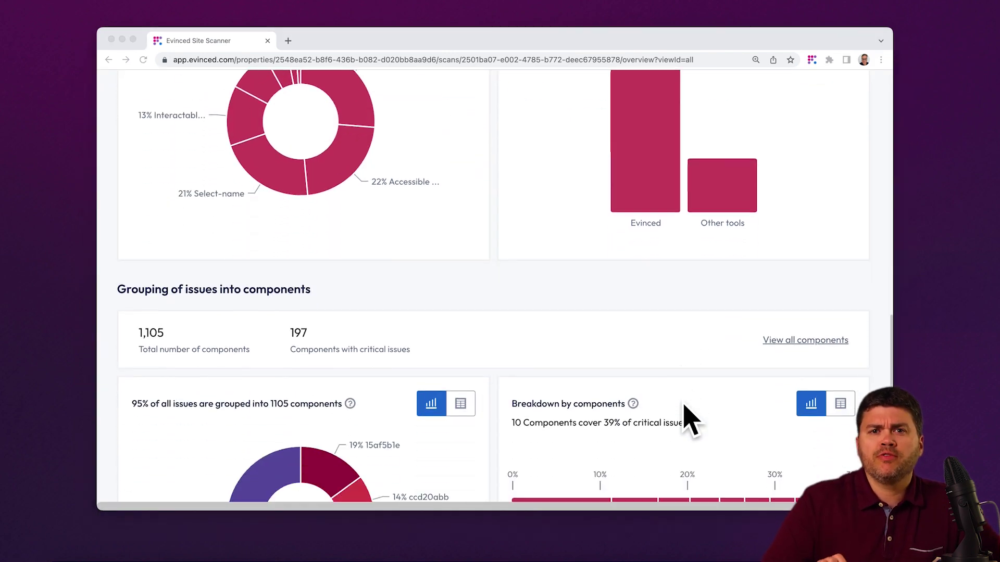
{"action": "scroll", "coordinate": [691, 418], "scroll_direction": "down", "scroll_amount": 2}
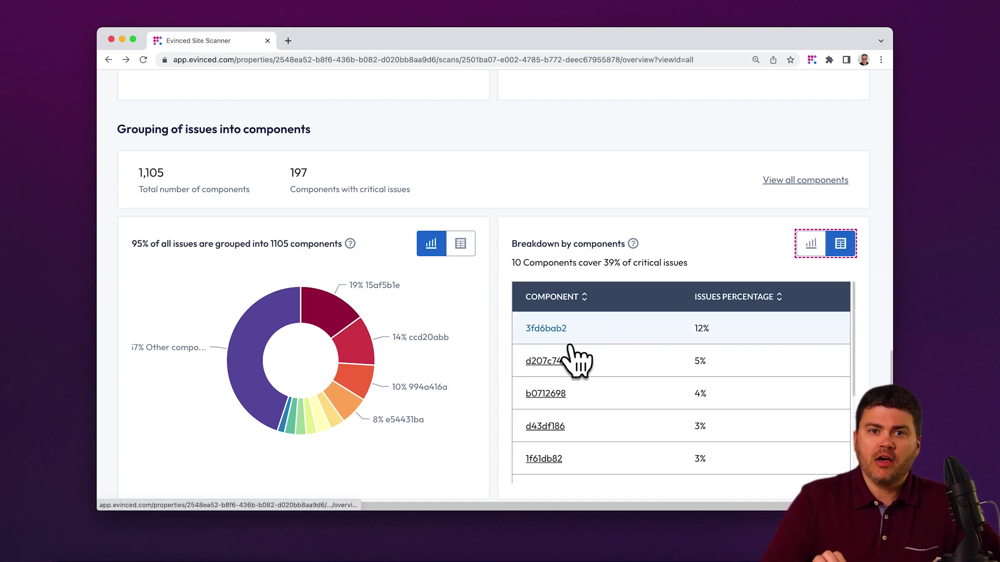
Open the details of component 3fd6bab2 and inspect one of its listed issues
{"action": "left_click", "coordinate": [547, 328]}
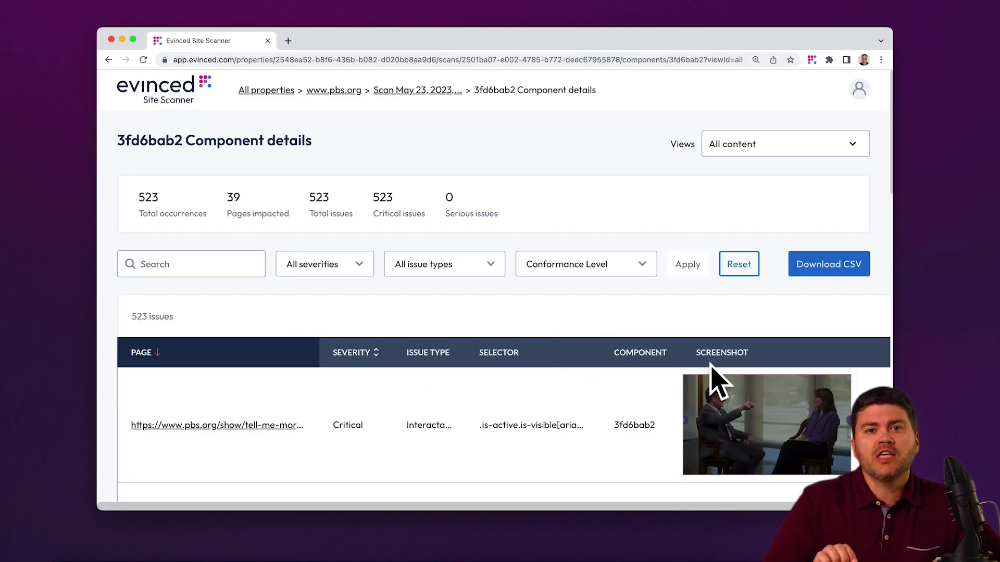
{"action": "left_click", "coordinate": [765, 426]}
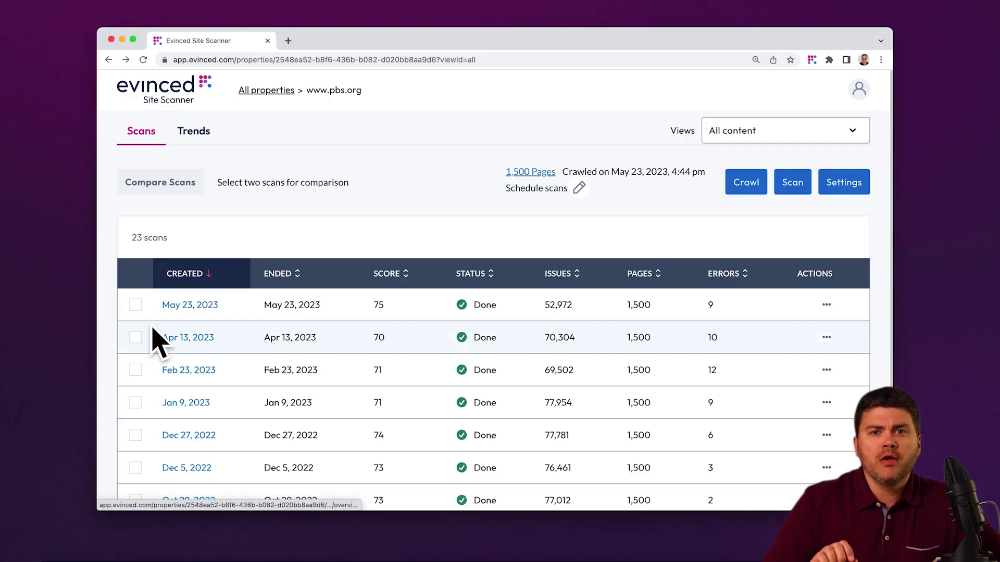
Select the May 23, 2023 and Oct 7, 2022 scans and run a comparison
{"action": "left_click", "coordinate": [136, 304]}
{"action": "scroll", "coordinate": [176, 368], "scroll_direction": "down", "scroll_amount": 2}
{"action": "scroll", "coordinate": [184, 368], "scroll_direction": "down", "scroll_amount": 1}
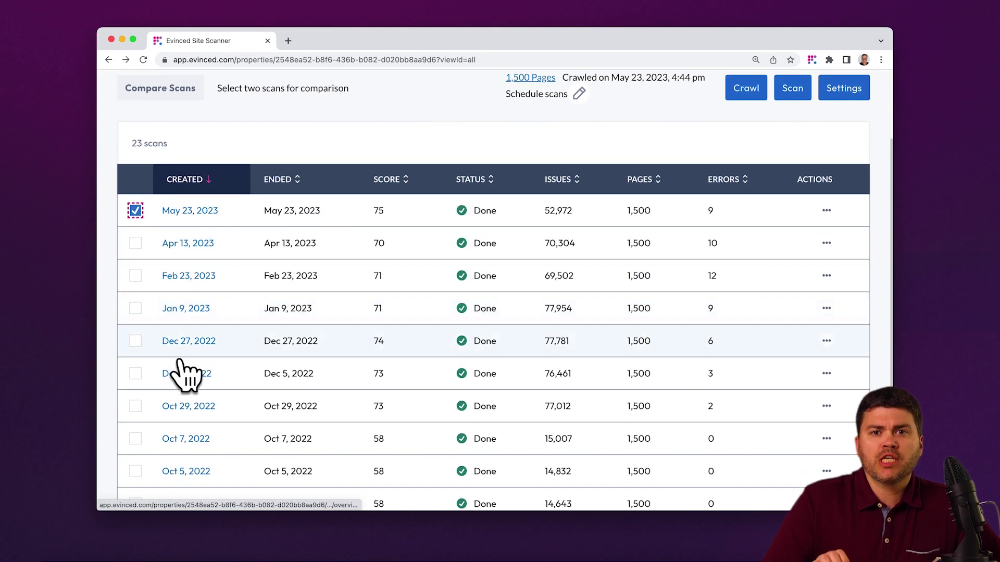
{"action": "left_click", "coordinate": [135, 439]}
{"action": "scroll", "coordinate": [201, 375], "scroll_direction": "up", "scroll_amount": 3}
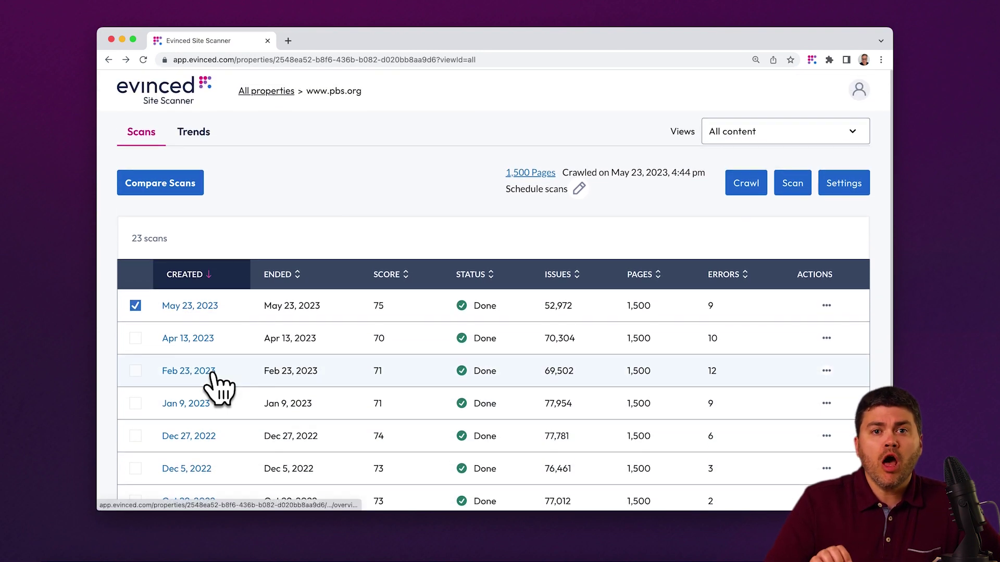
{"action": "left_click", "coordinate": [160, 183]}
{"action": "mouse_move", "coordinate": [271, 356]}
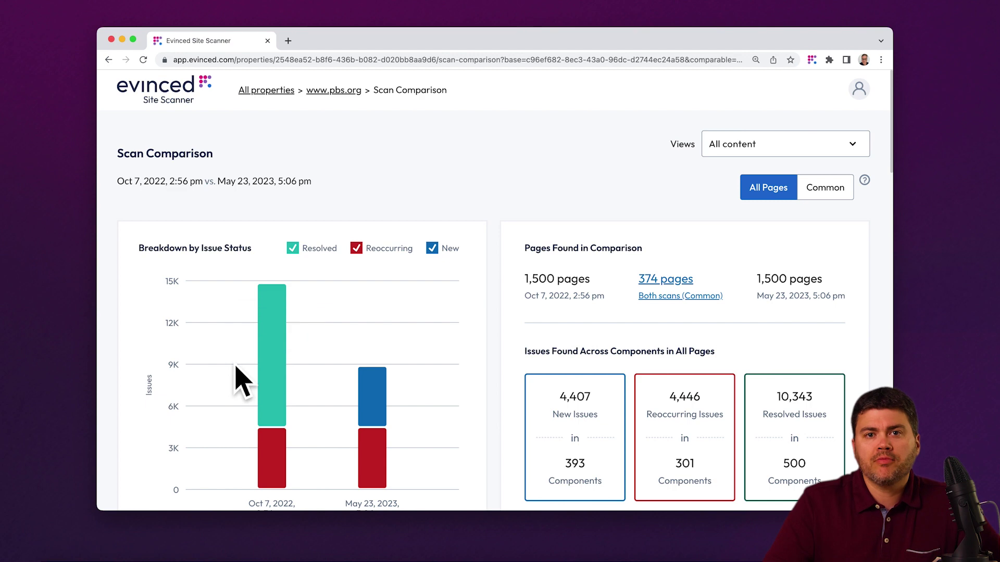
{"action": "scroll", "coordinate": [247, 381], "scroll_direction": "down", "scroll_amount": 3}
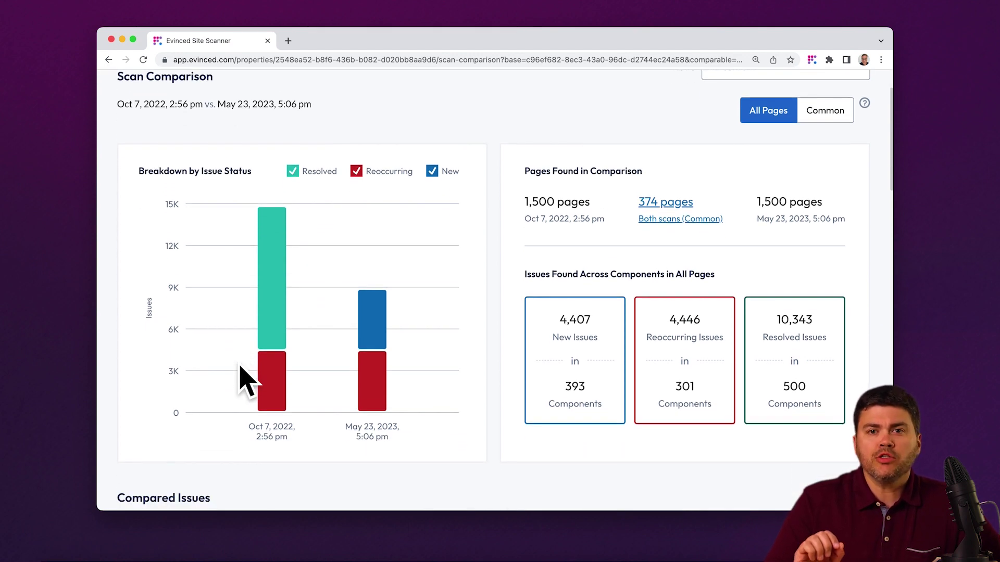